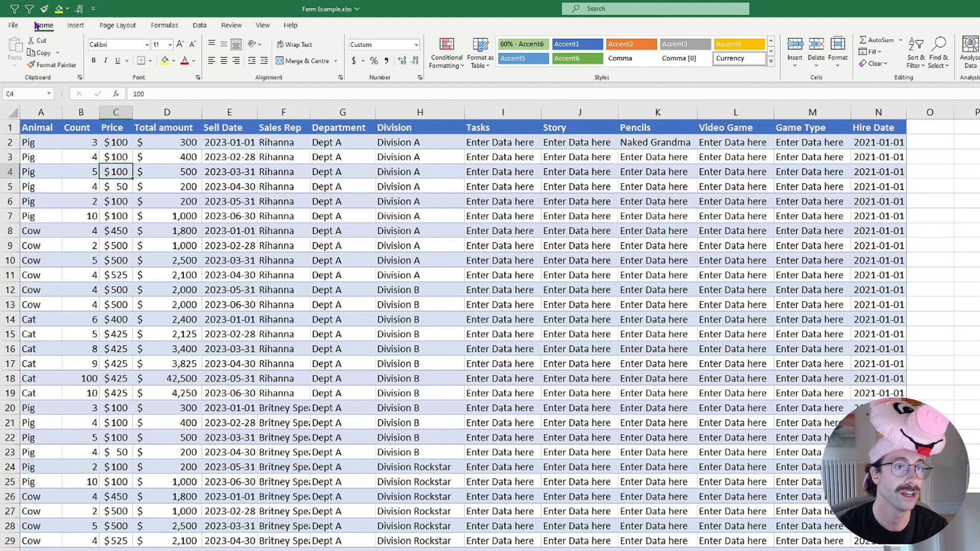
Add filters to the header row of the farm sales table
left_click(80, 129)
key("alt")
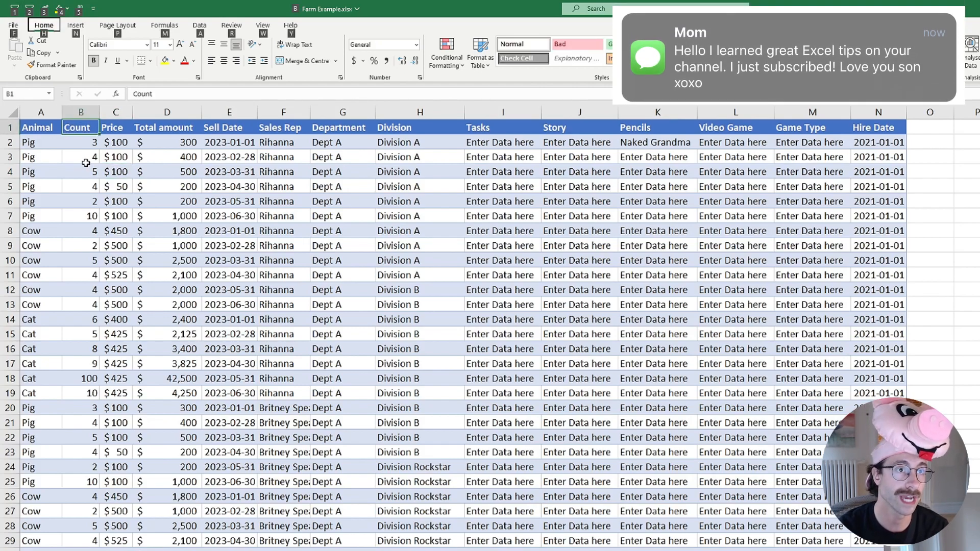
key("2")
left_click(158, 128)
left_click(82, 127)
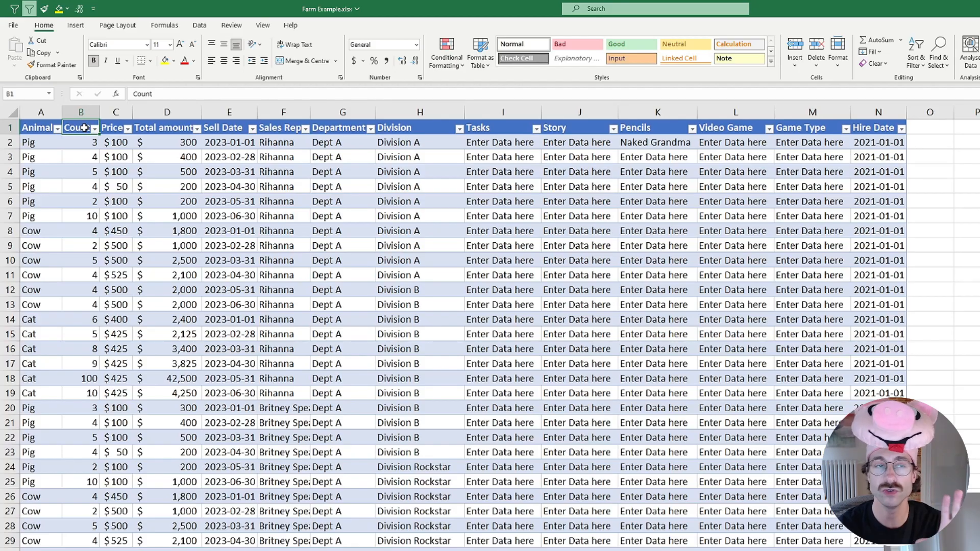
left_click(88, 173)
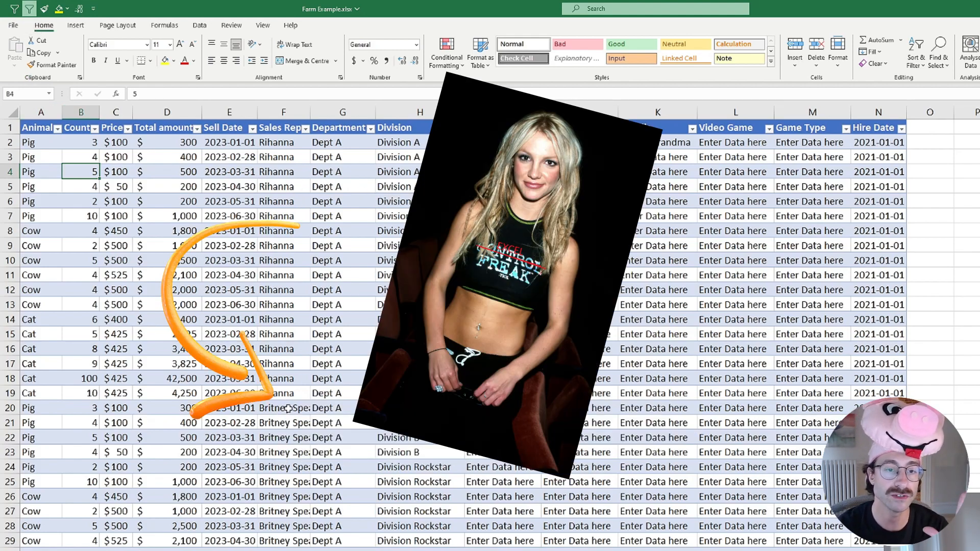
Filter the table by selected cell values to Sales Rep Britney Spears and Division Rockstar
left_click(289, 407)
key("alt")
key("1")
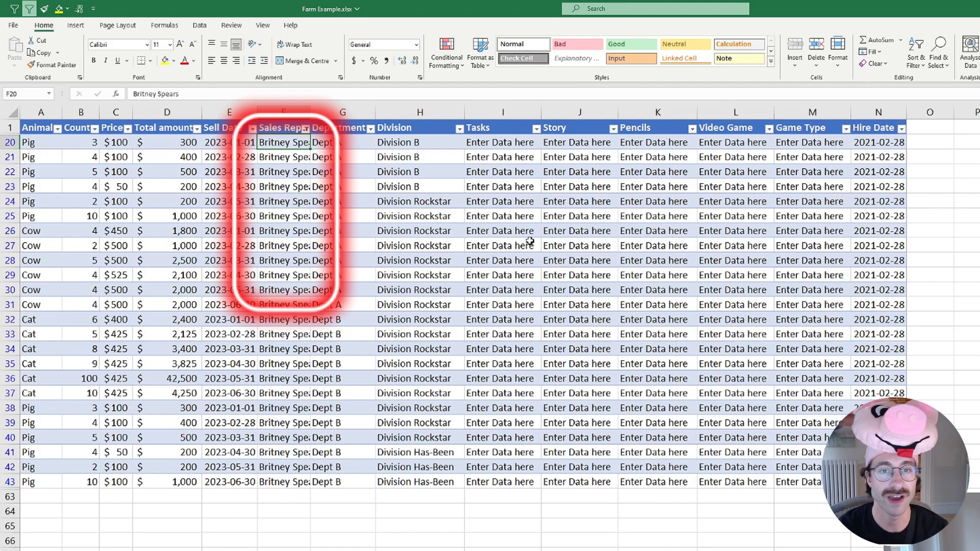
left_click(433, 246)
key("alt")
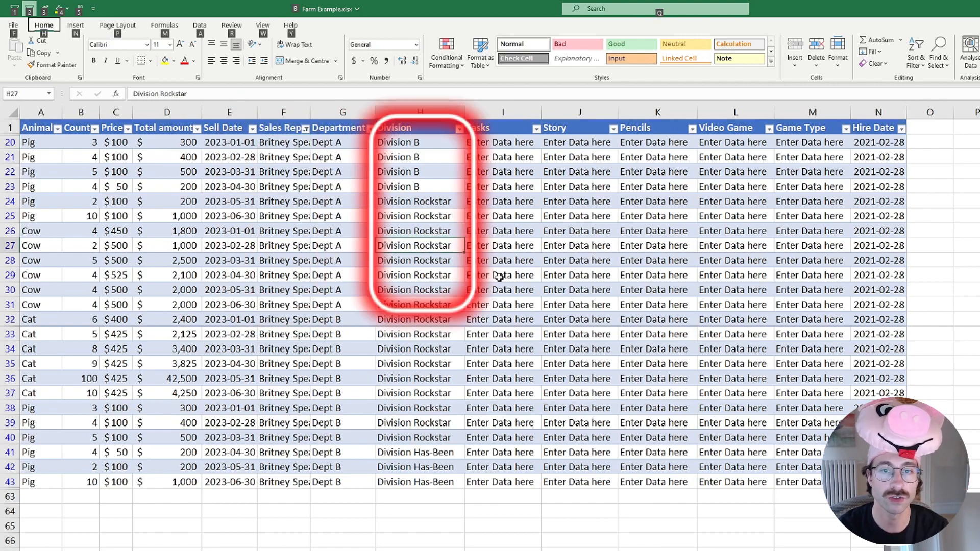
key("1")
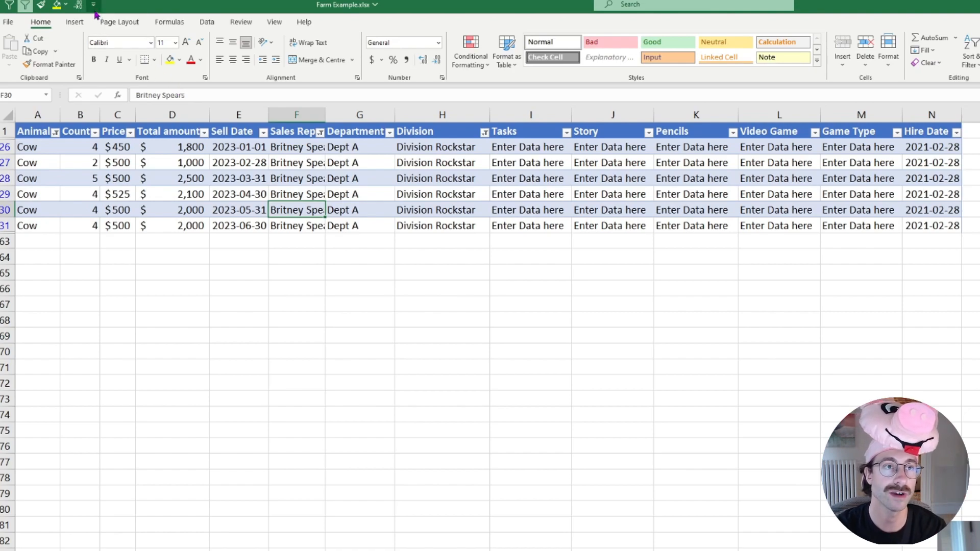
Open the Quick Access Toolbar customisation, list All Commands, and browse the commands beginning with A
left_click(94, 7)
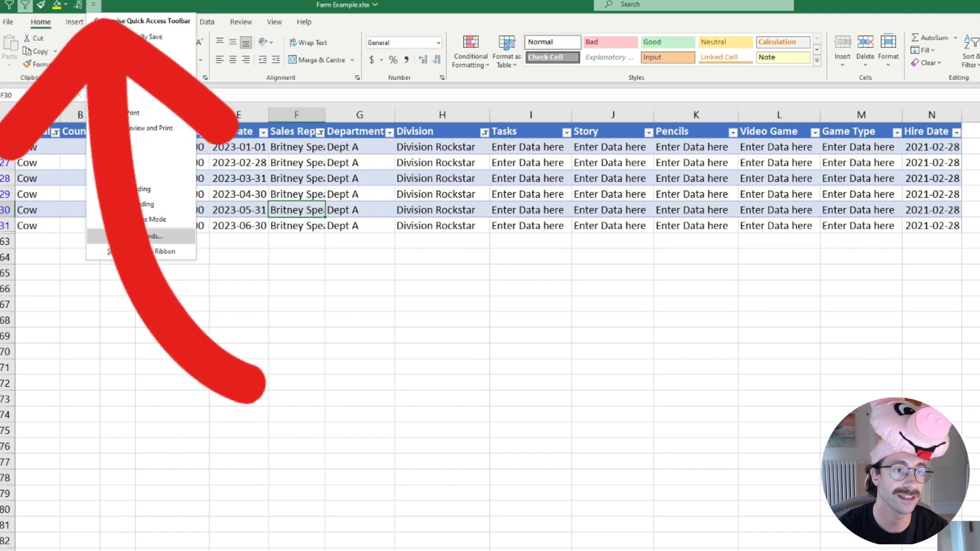
left_click(135, 236)
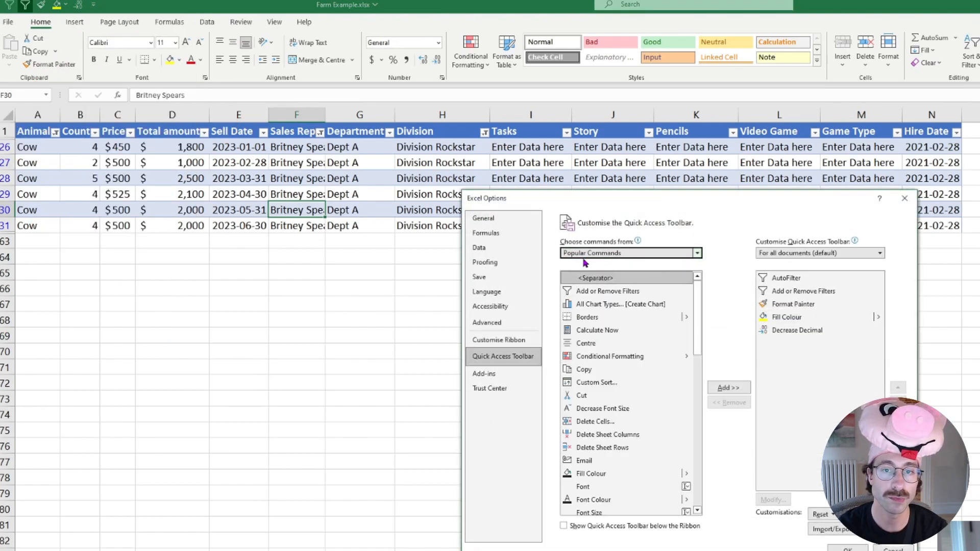
left_click(617, 254)
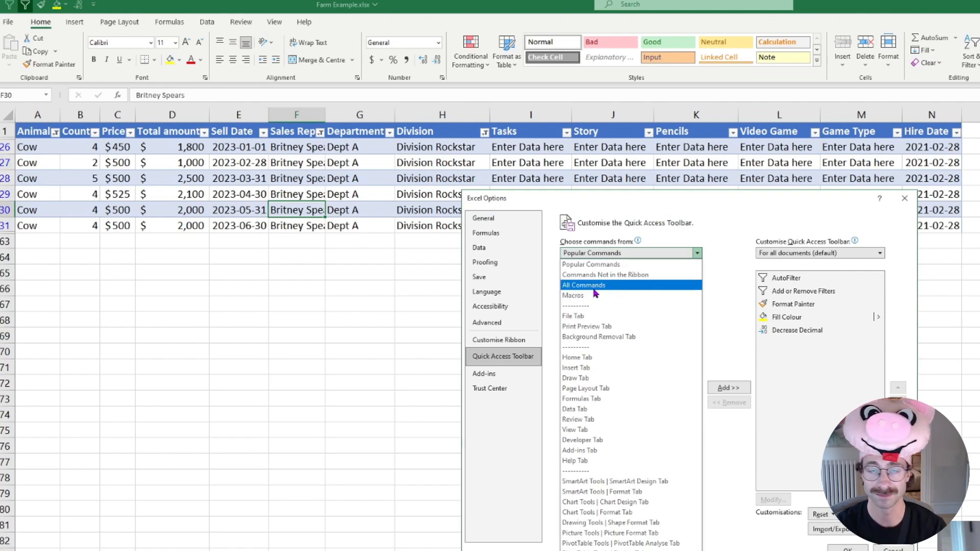
left_click(600, 287)
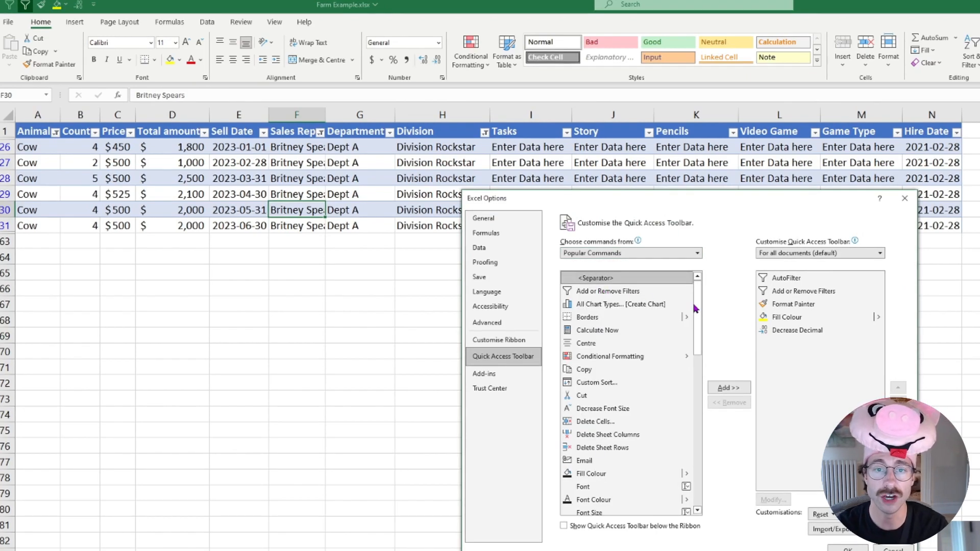
left_click(661, 296)
key("a")
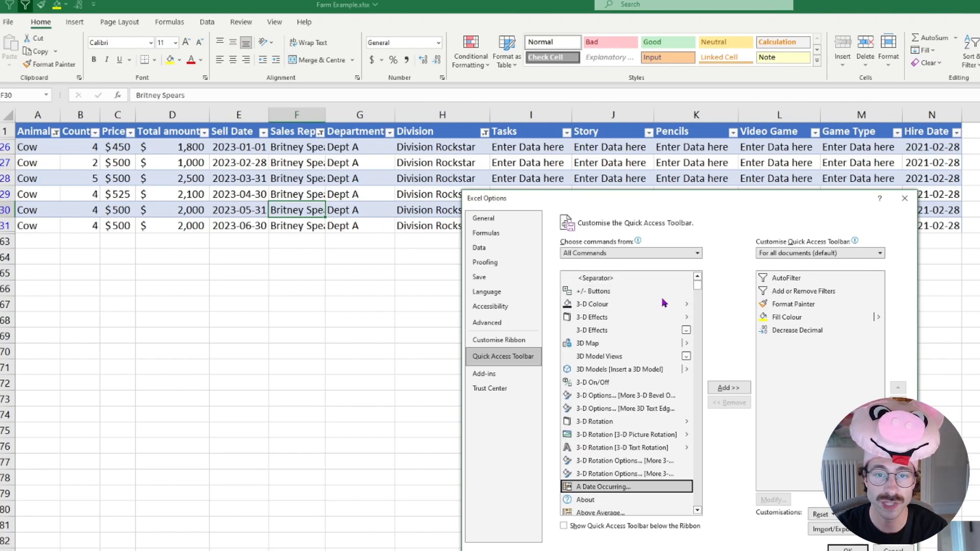
scroll(651, 363, "down", 15)
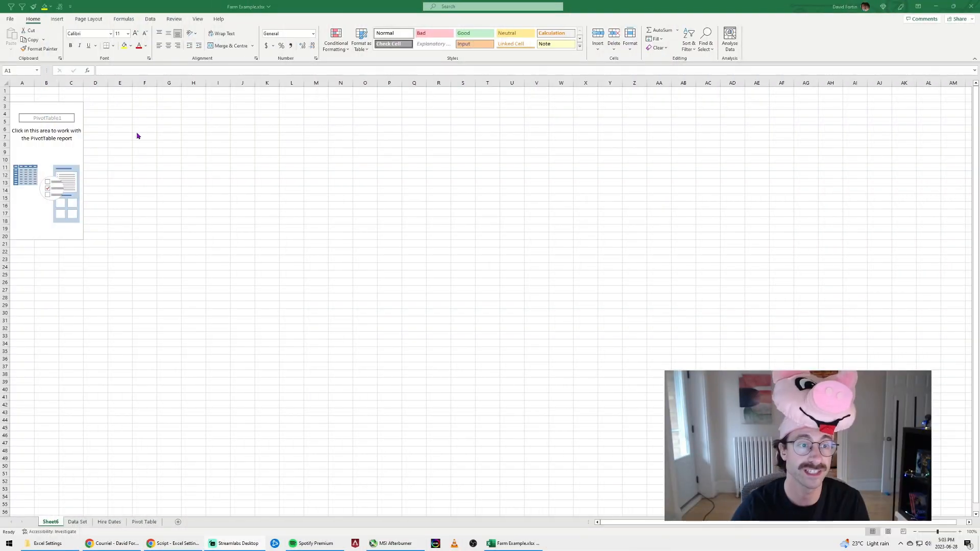
Build the empty pivot table with Sell Date as rows and the sum of Total amount as values
left_click(40, 114)
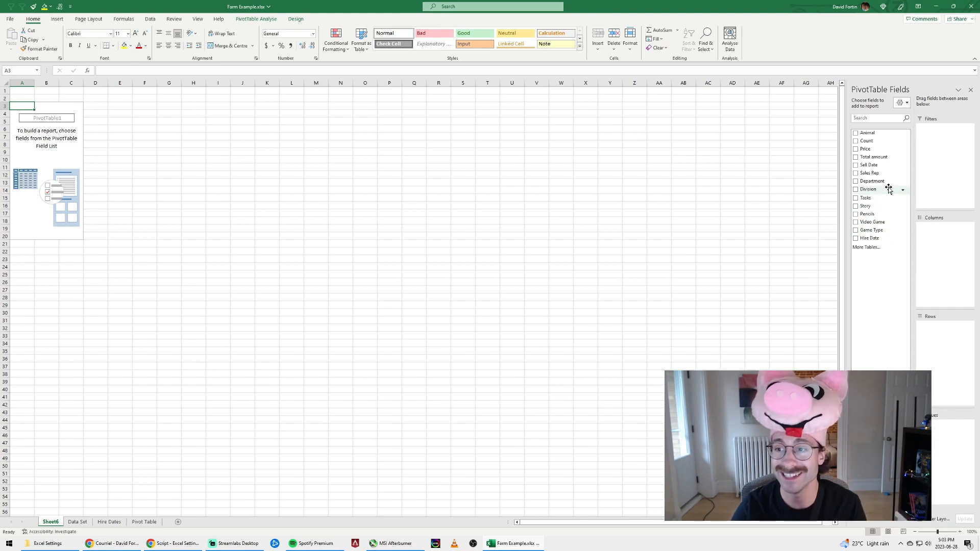
left_click_drag(883, 165, 945, 342)
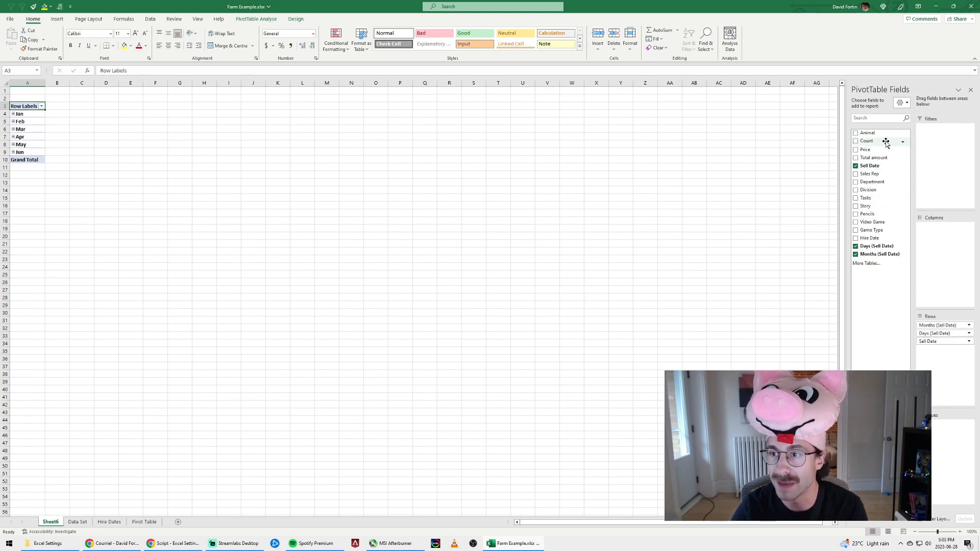
left_click_drag(883, 157, 941, 451)
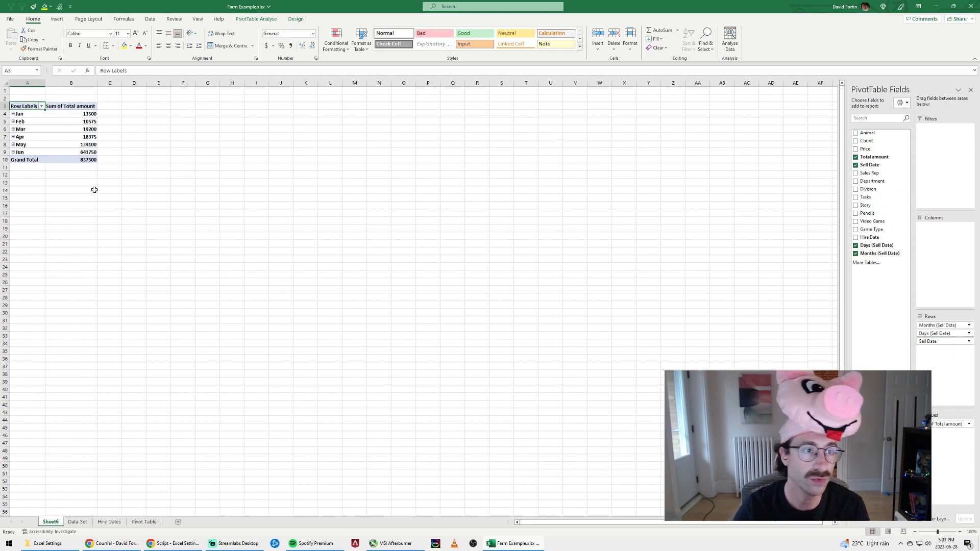
left_click(34, 114)
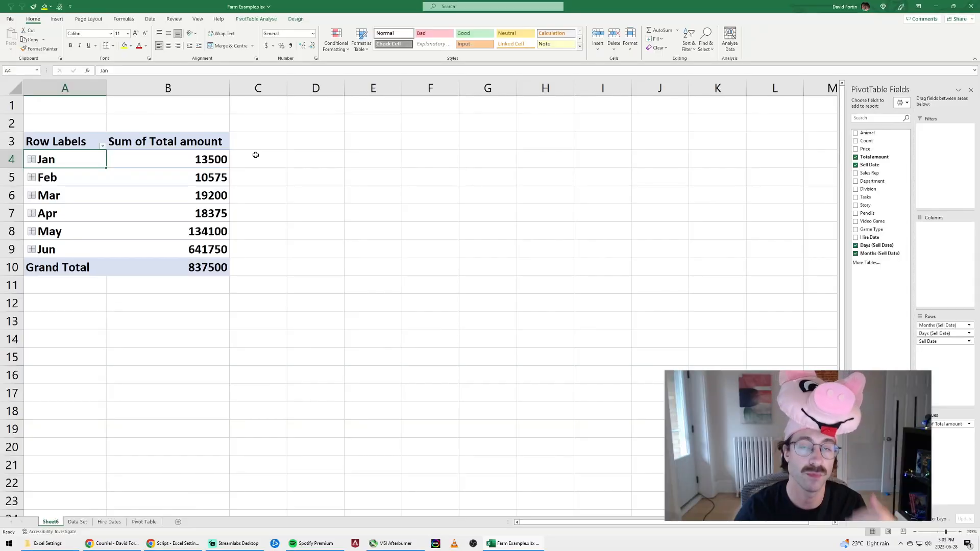
Enter a formula in D4 referencing the pivot table's January total and fill it down to D9
left_click(302, 156)
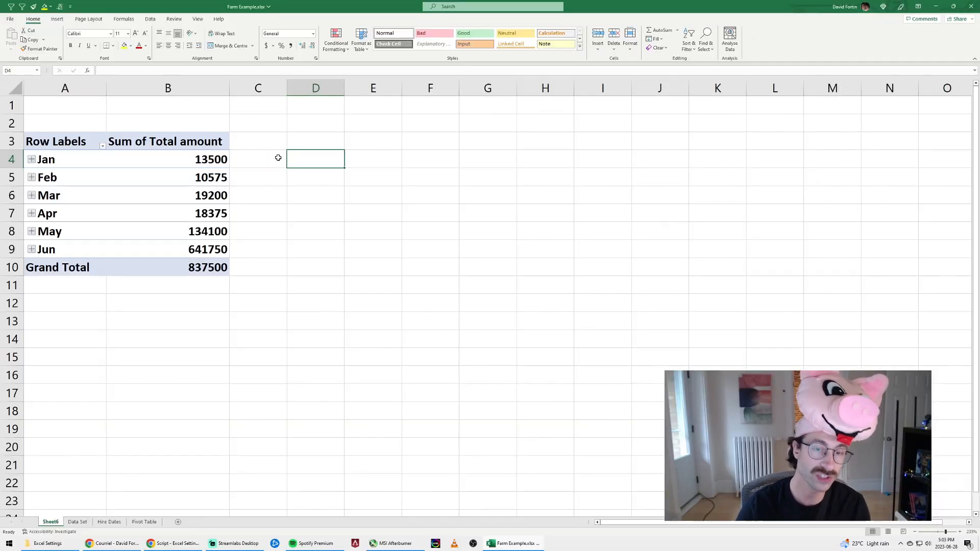
type("=")
left_click(198, 158)
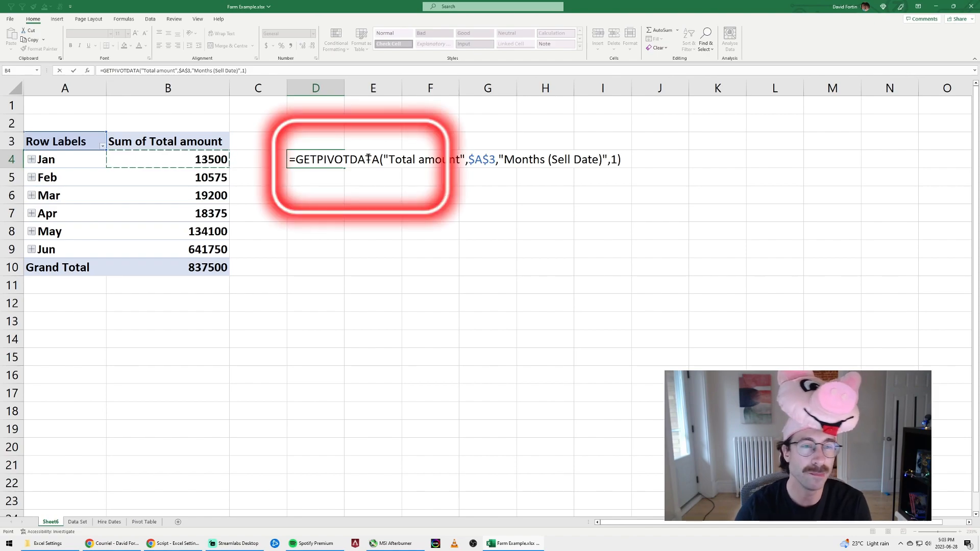
key("ctrl+Return")
left_click_drag(345, 168, 345, 257)
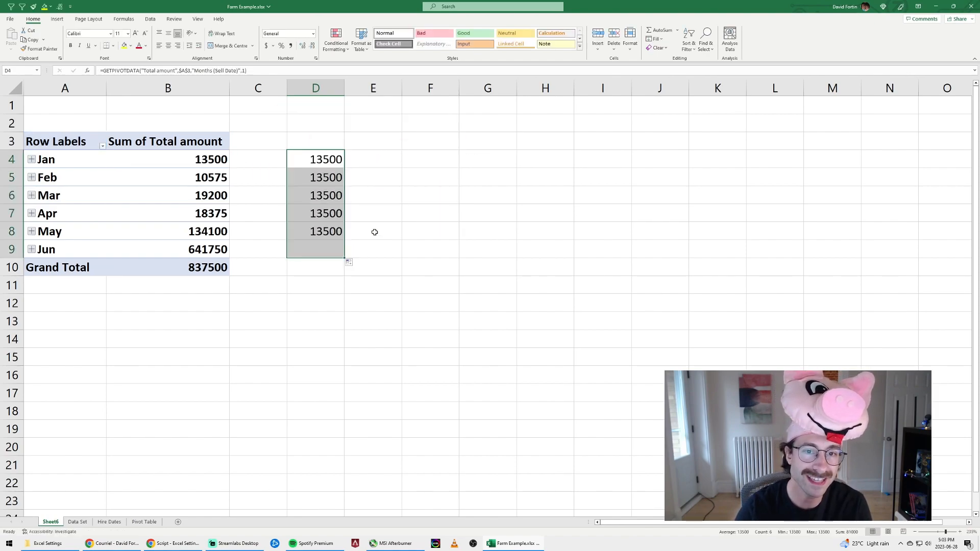
left_click(370, 190)
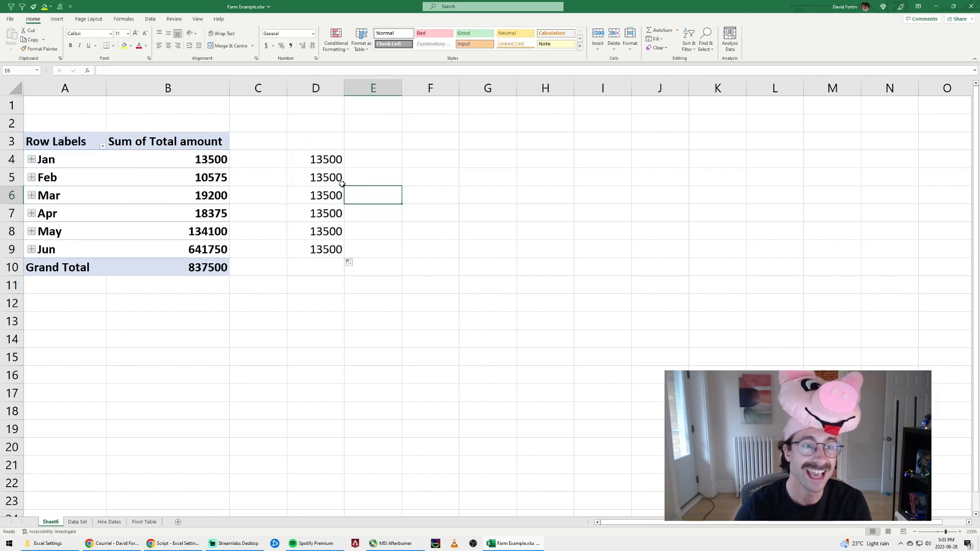
Ungroup the pivot table's month row labels into individual sell dates
left_click(65, 160)
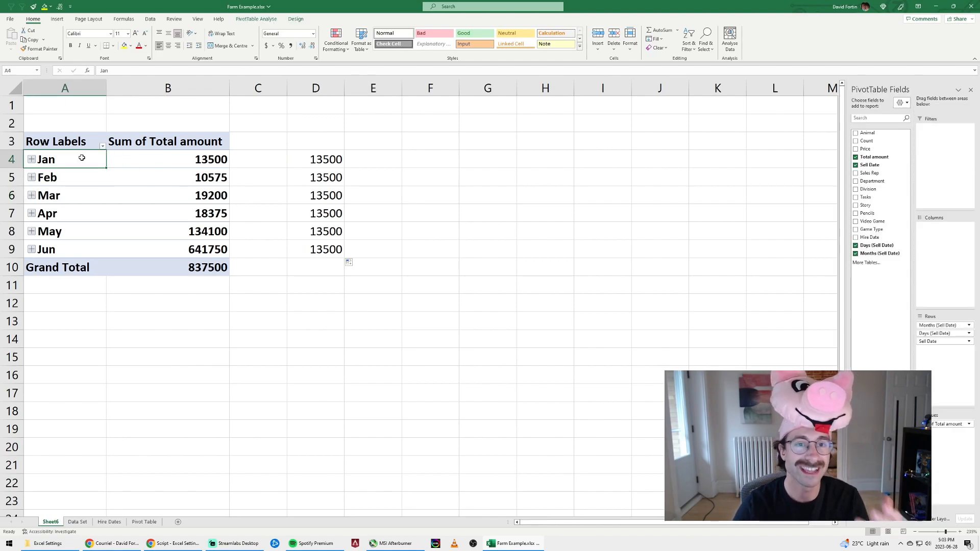
left_click(150, 20)
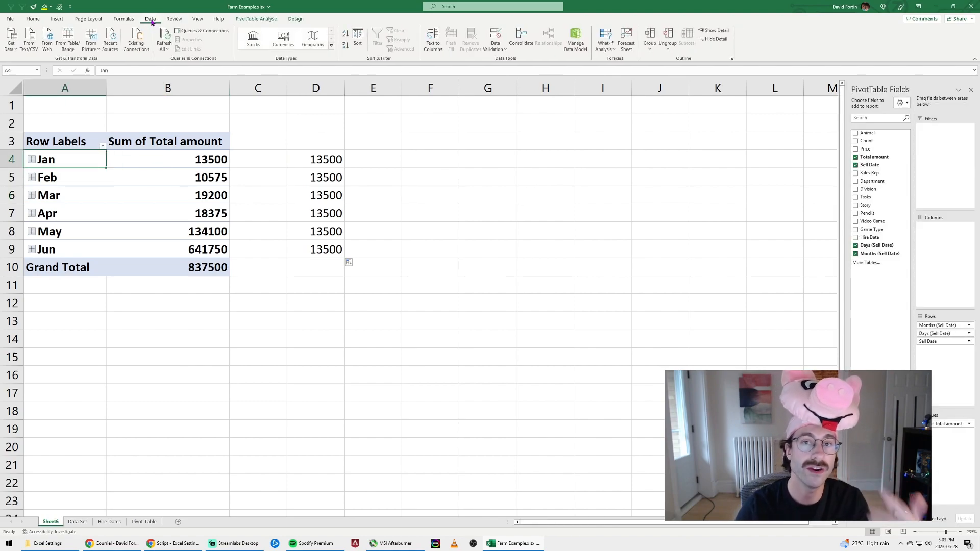
left_click(668, 35)
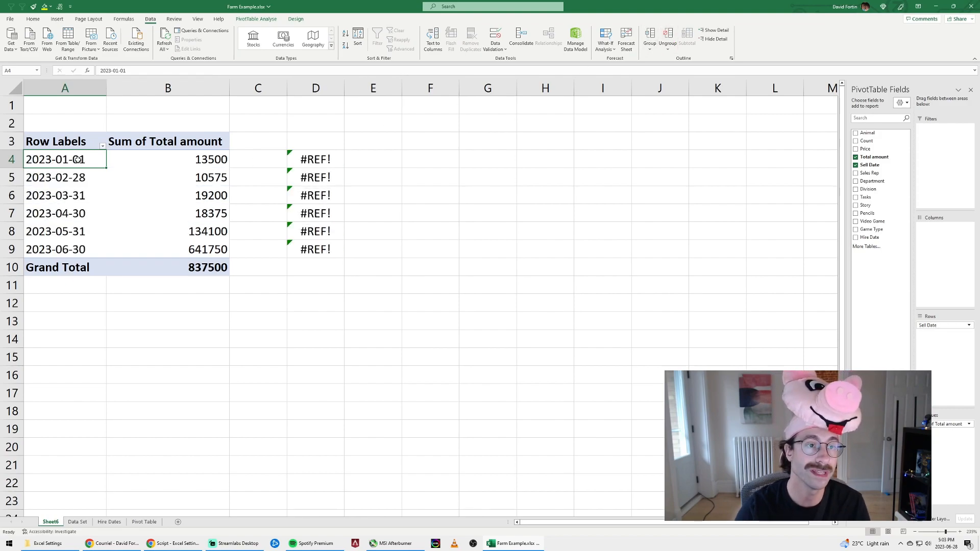
left_click_drag(79, 160, 84, 250)
Delete the formulas in D4:D9 beside the pivot table
left_click(328, 159)
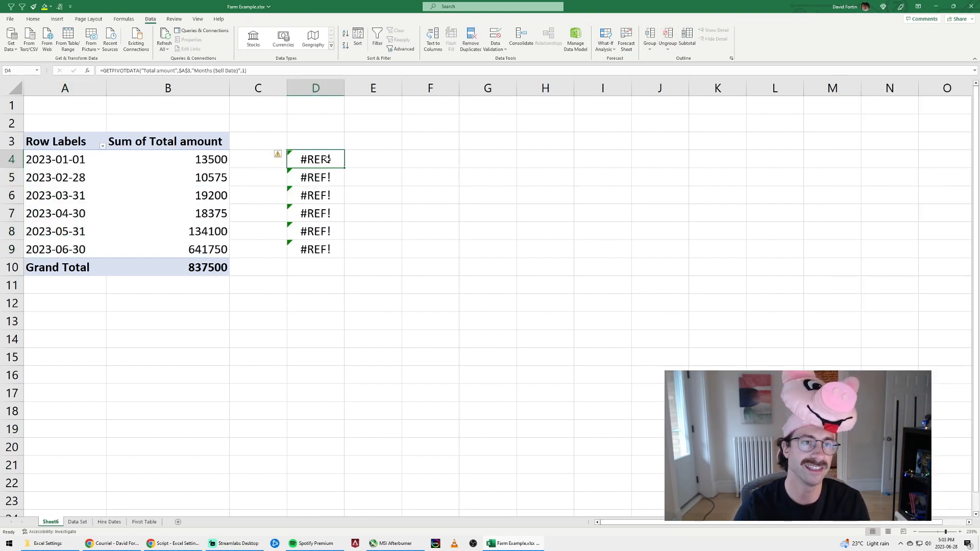
left_click_drag(321, 159, 316, 250)
key("Delete")
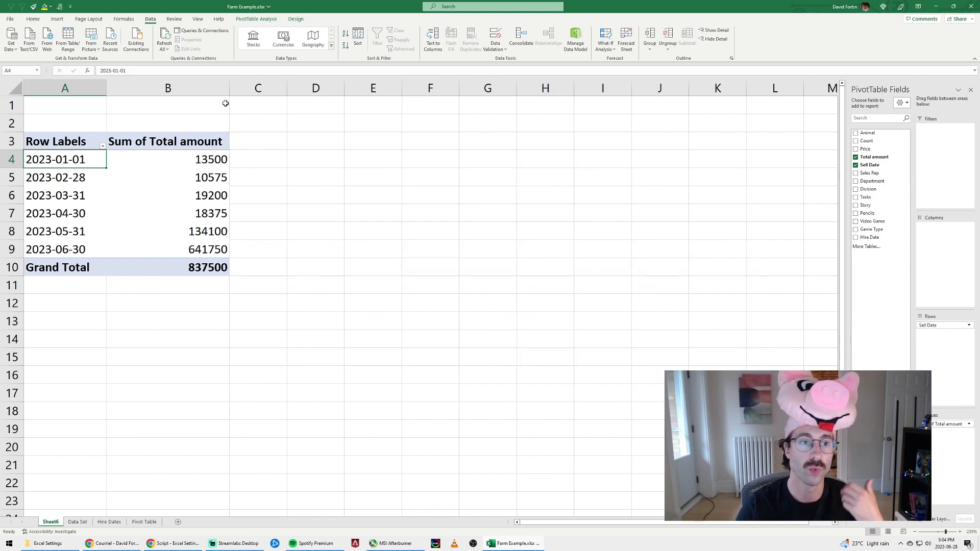
Set the pivot table's report layout to Tabular Form
left_click(297, 21)
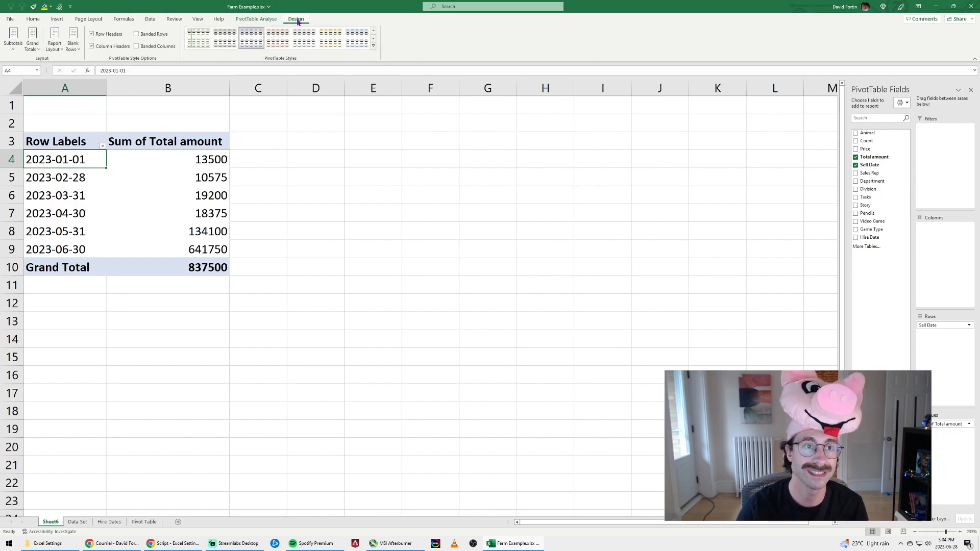
left_click(33, 44)
left_click(51, 46)
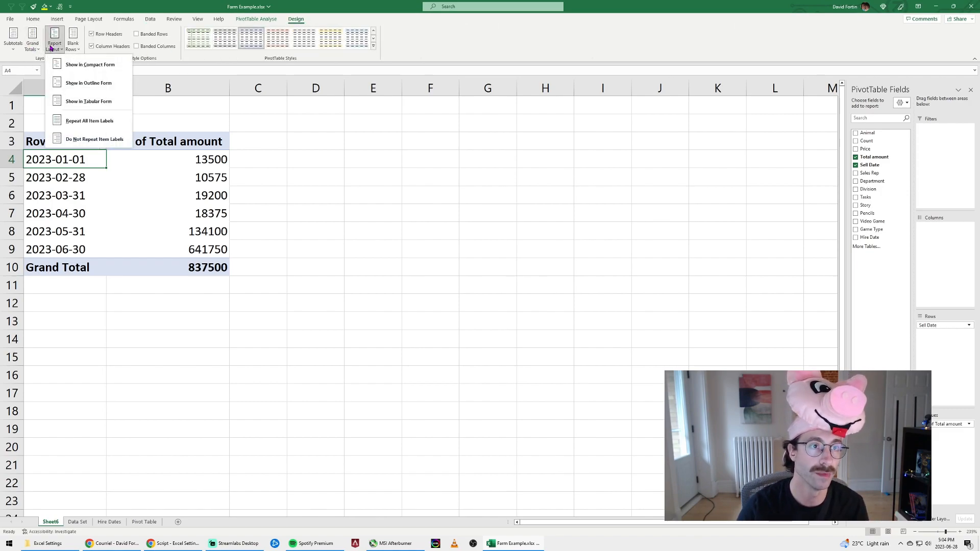
left_click(79, 101)
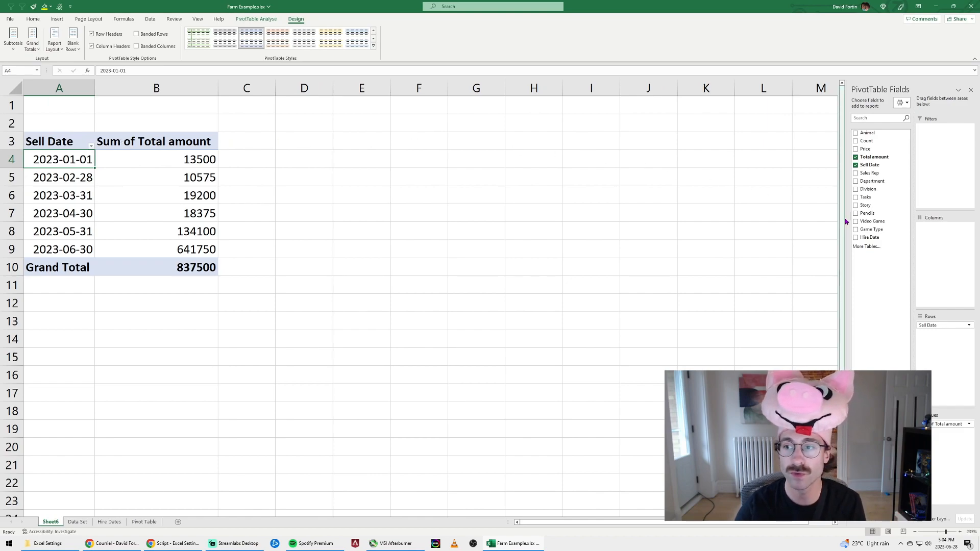
Add the Animal field to the pivot table rows below Sell Date and widen column A
left_click_drag(886, 135, 931, 357)
left_click_drag(93, 81, 131, 81)
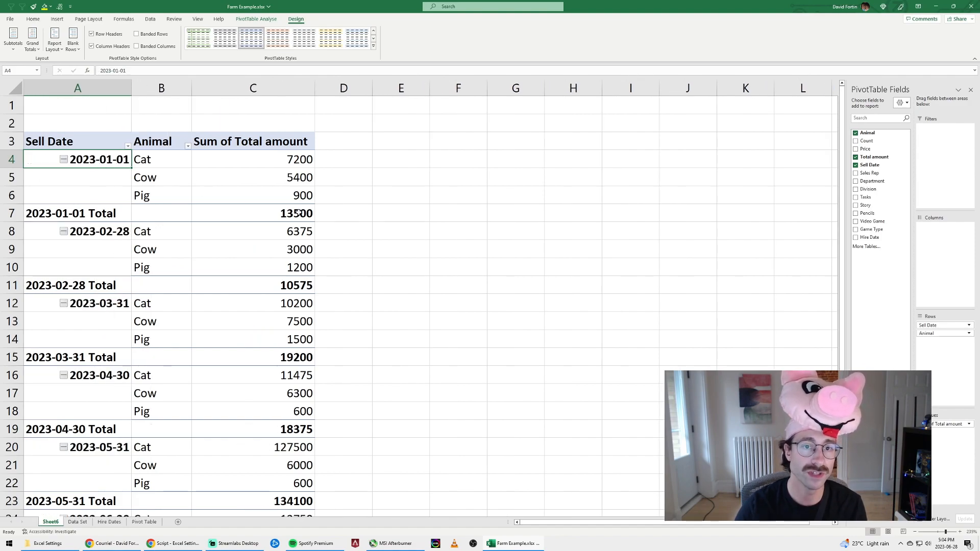
Switch the pivot table's report layout to Compact Form and back to Tabular Form
left_click(55, 43)
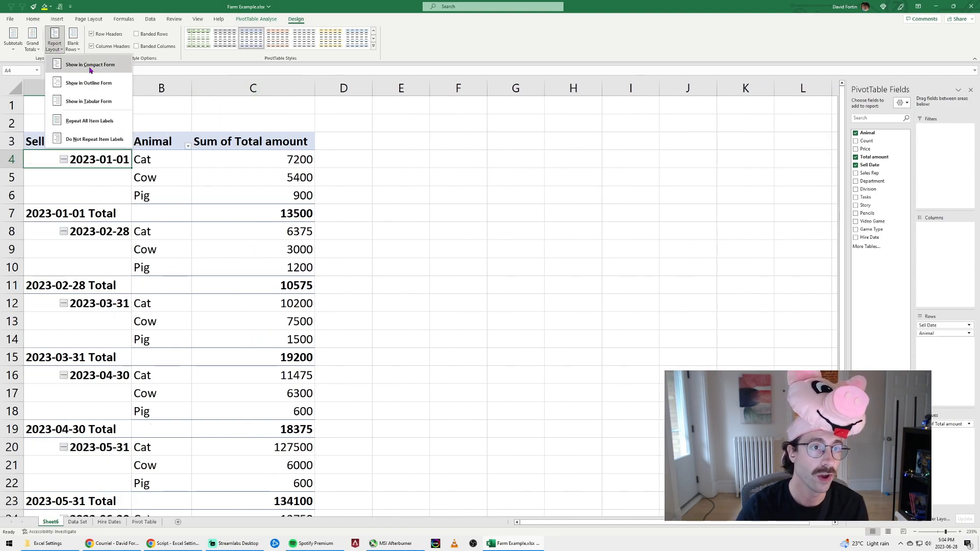
left_click(84, 67)
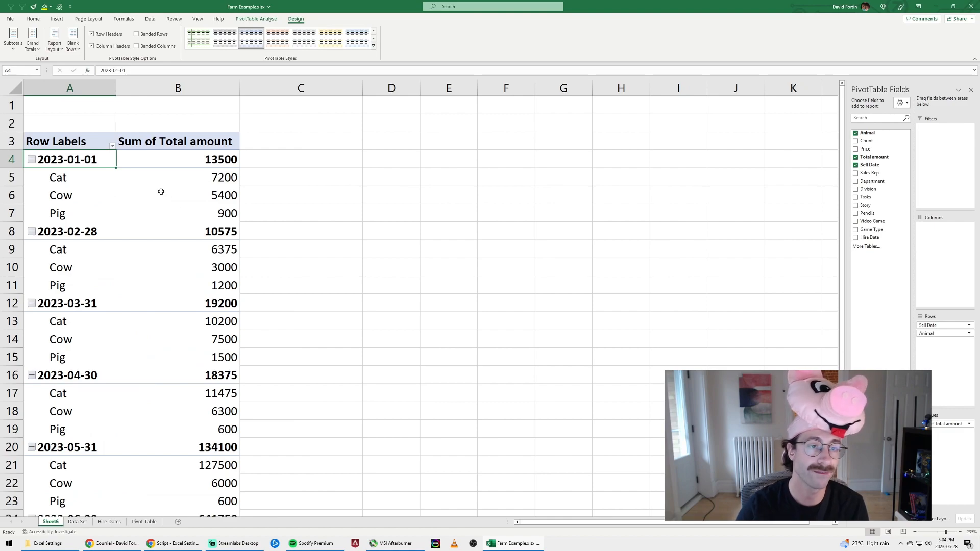
left_click(55, 43)
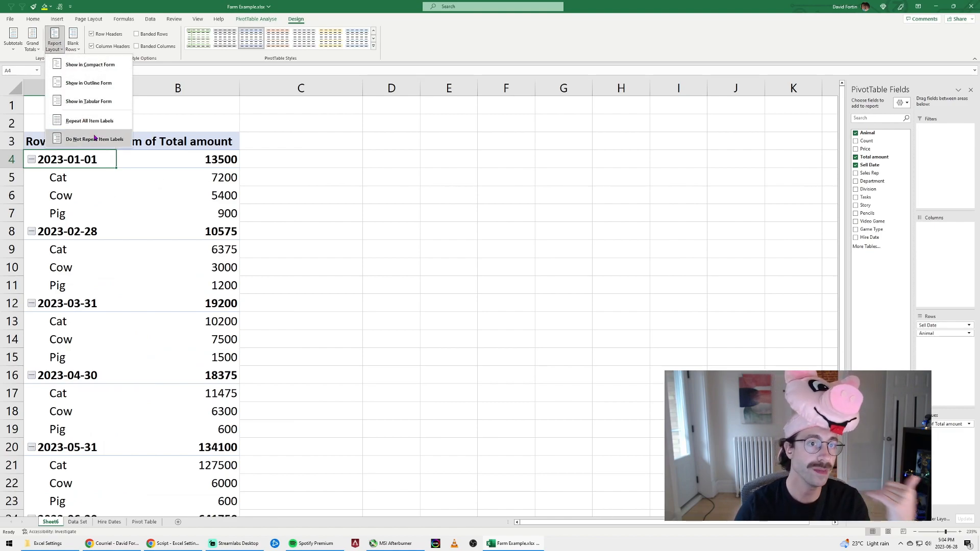
left_click(97, 102)
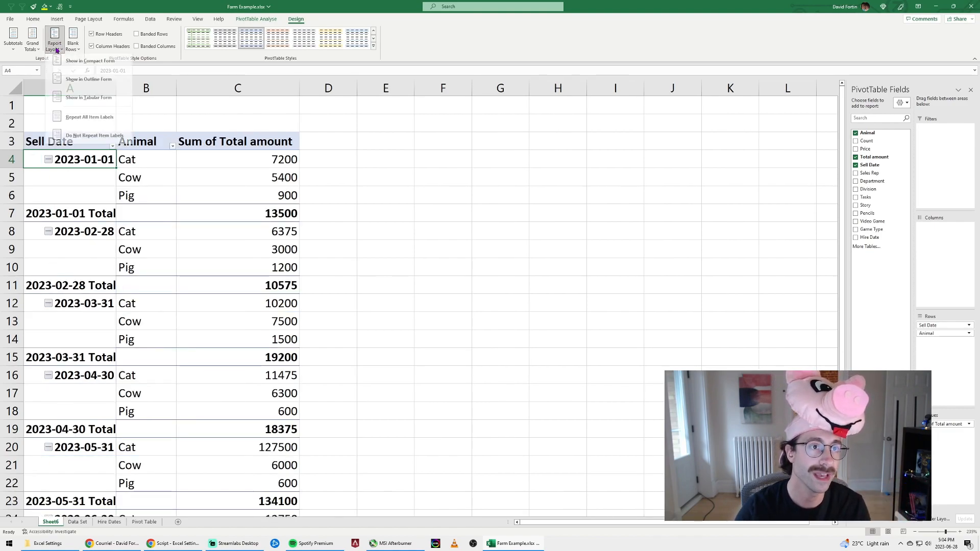
Repeat all item labels in the pivot table and set it to show no subtotals
left_click(99, 127)
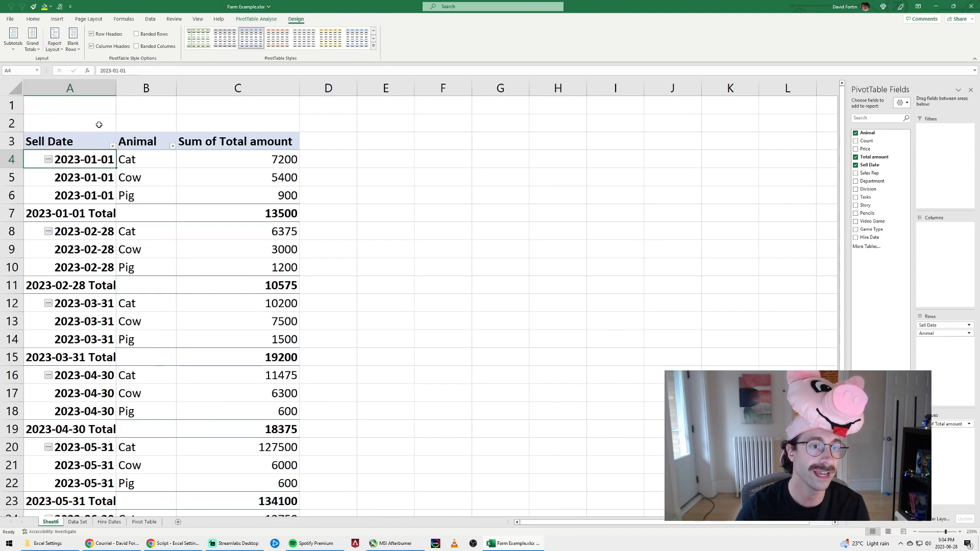
left_click(32, 38)
left_click(14, 38)
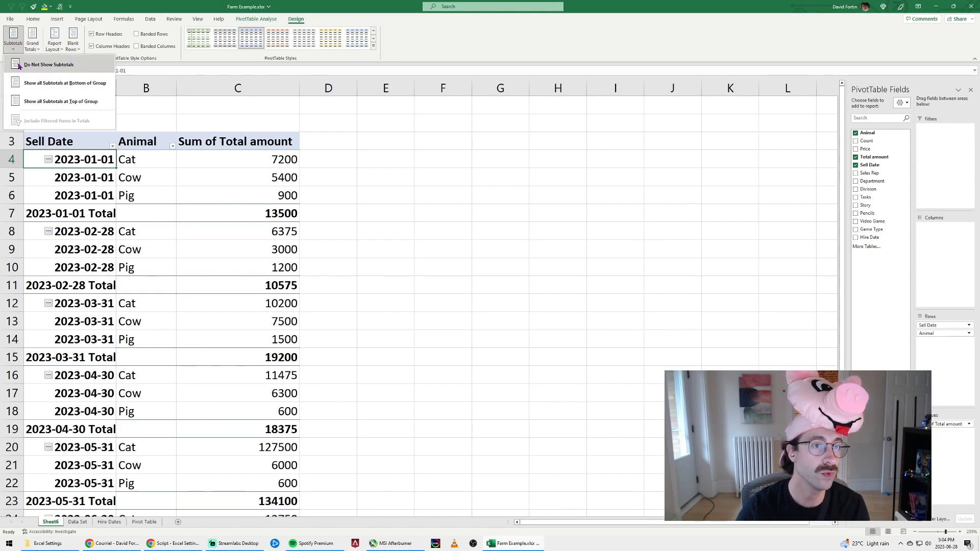
left_click(44, 65)
left_click(344, 175)
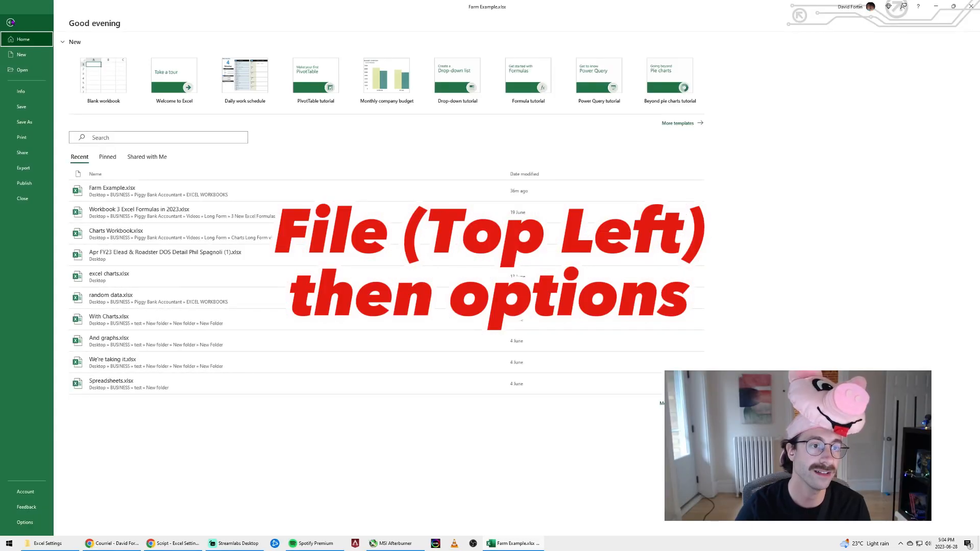
In the program options, turn off GetPivotData functions for PivotTable references and disable automatic grouping of Date/Time columns in PivotTables
left_click(26, 492)
left_click(26, 524)
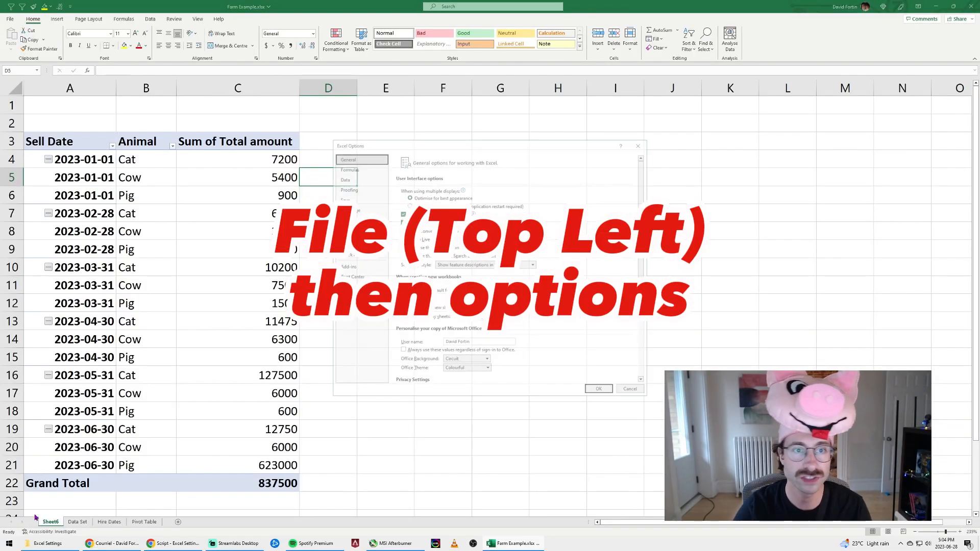
left_click(350, 170)
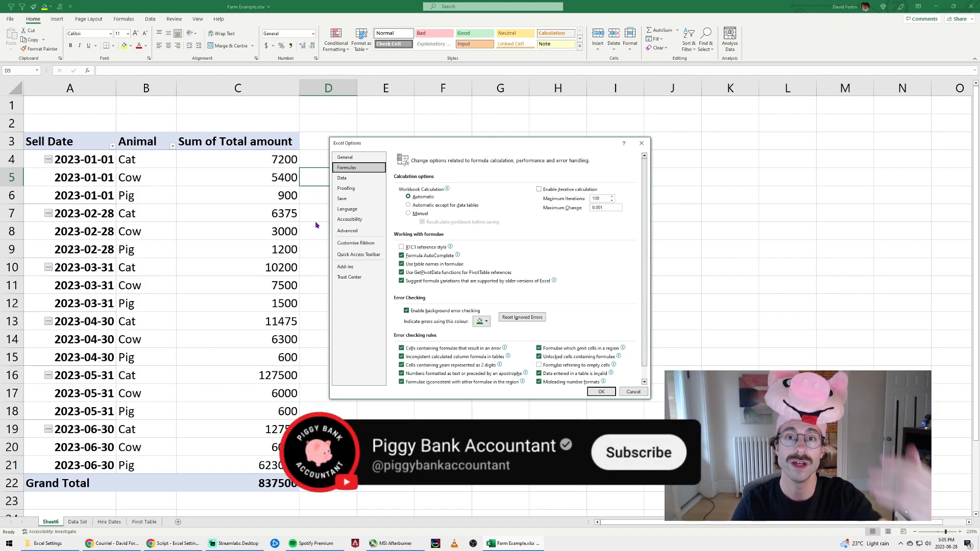
left_click(430, 274)
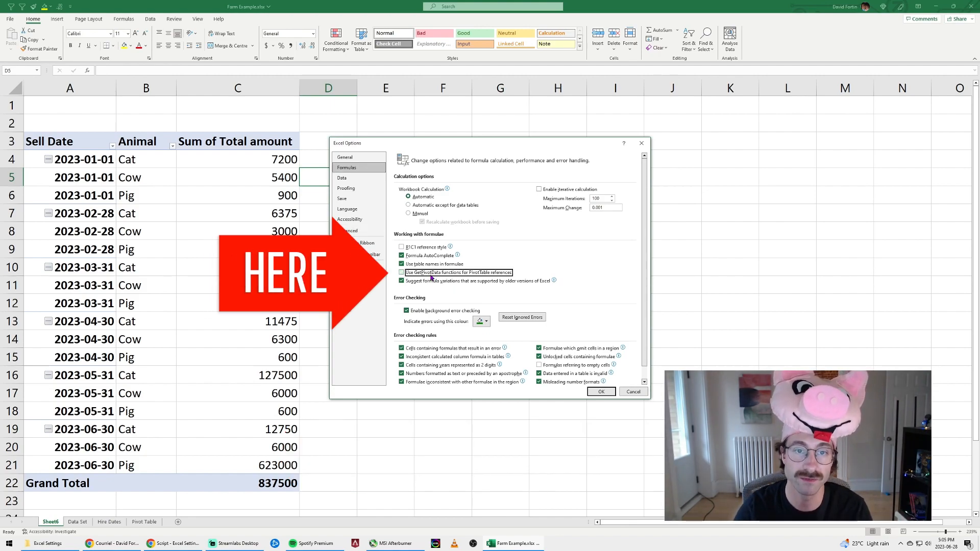
left_click(356, 183)
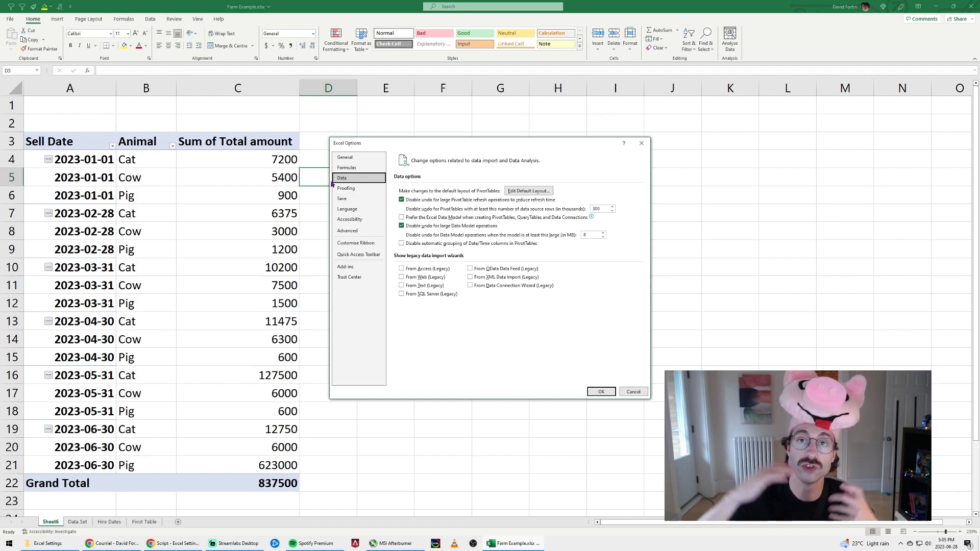
left_click(401, 244)
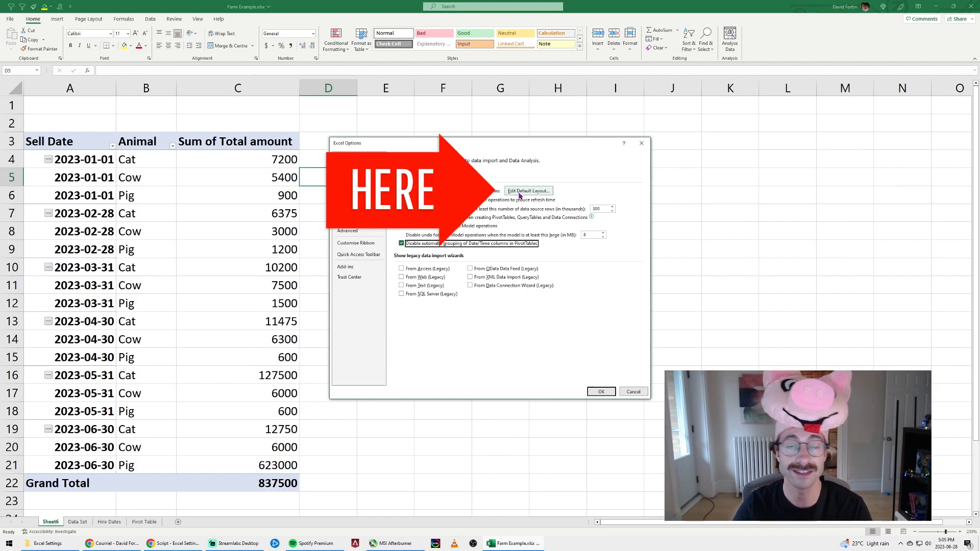
Set the default PivotTable layout to no subtotals, Tabular Form and repeated item labels, and apply the program options
left_click(517, 191)
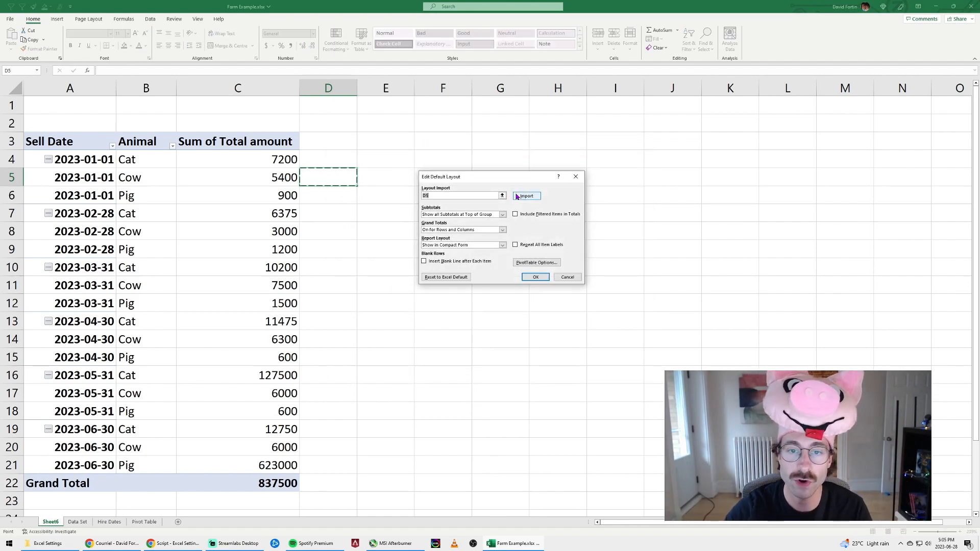
left_click(471, 217)
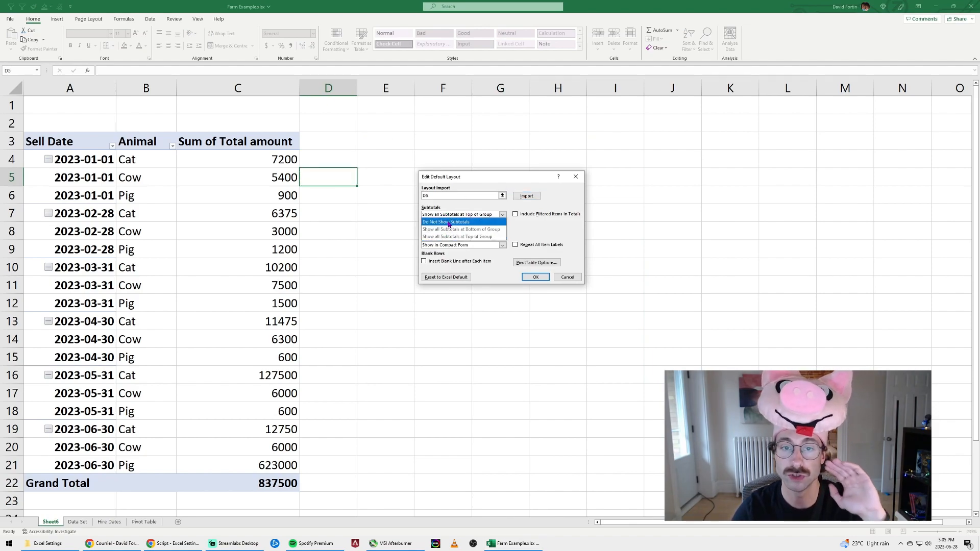
left_click(449, 223)
left_click(449, 229)
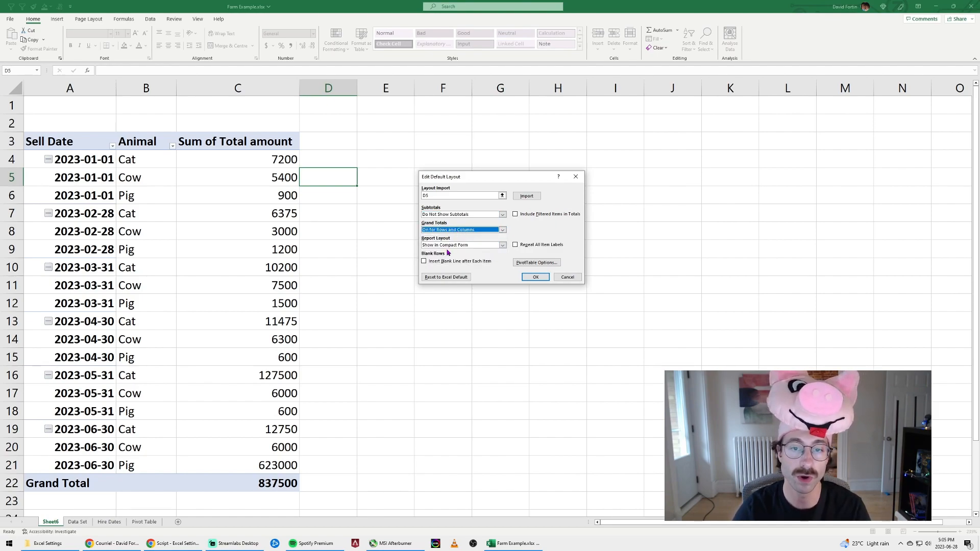
left_click(457, 245)
left_click(461, 268)
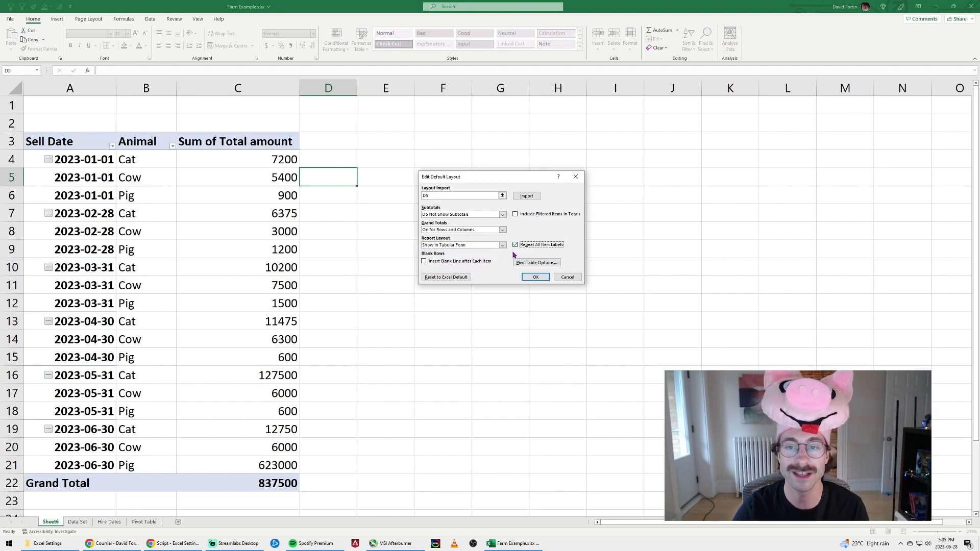
left_click(535, 277)
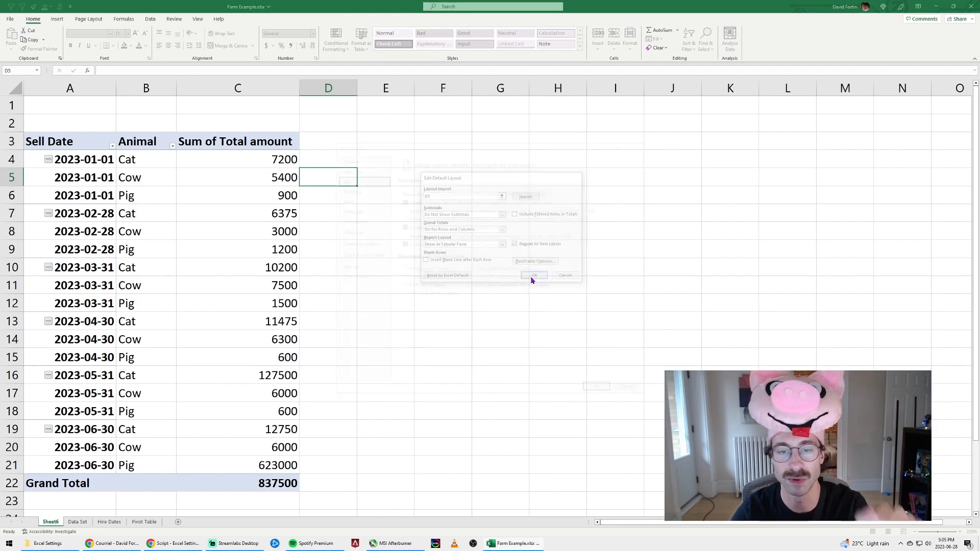
left_click(598, 391)
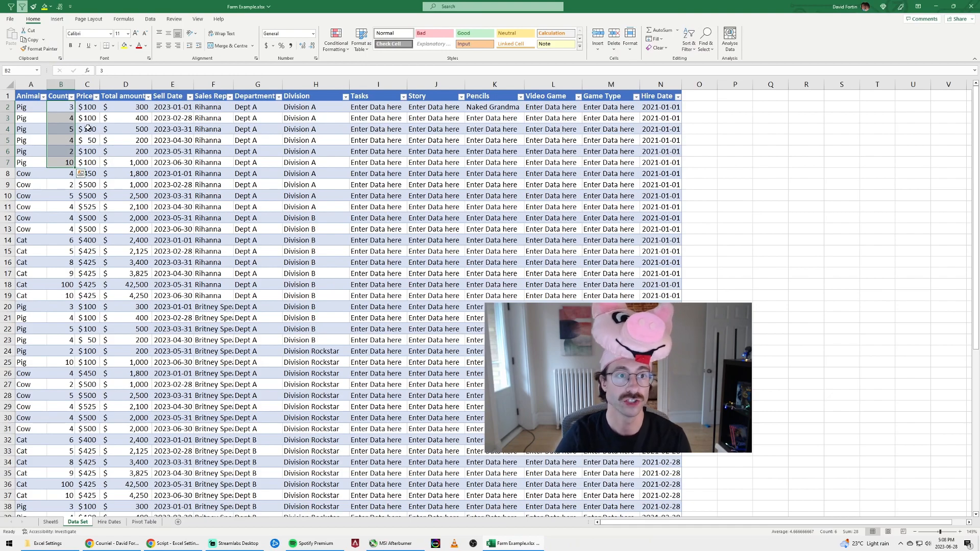
Select the Count values in B2:B7 on the Data Set sheet and add Minimum and Maximum to the status bar
left_click_drag(62, 105, 62, 161)
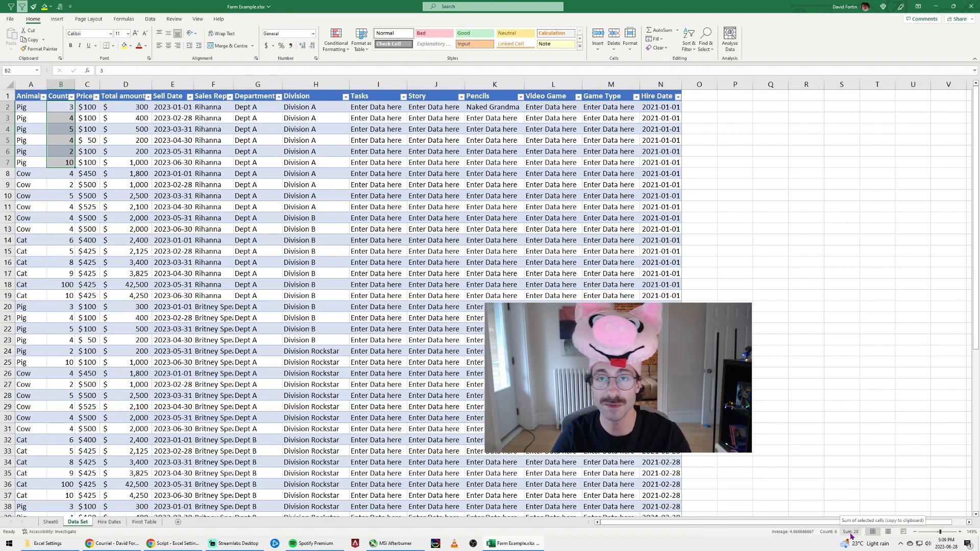
right_click(762, 536)
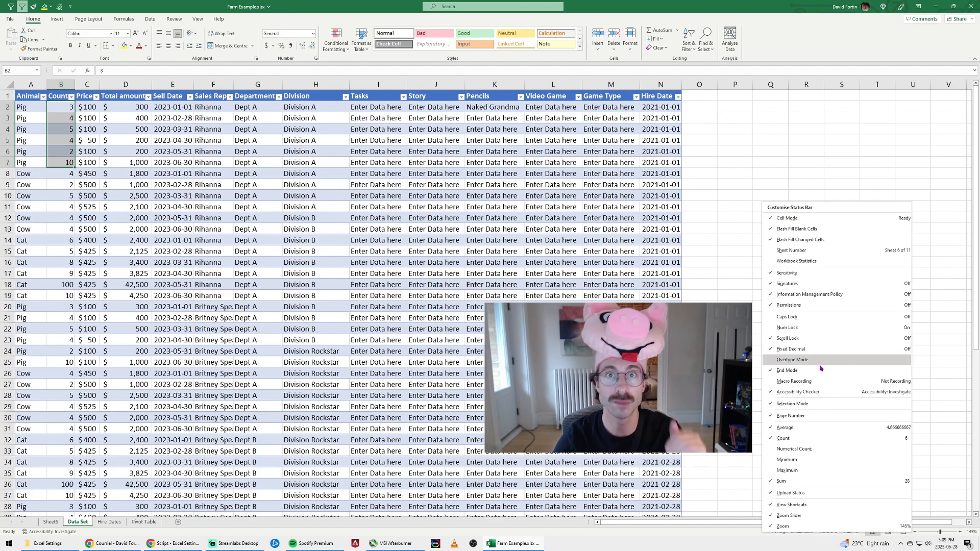
left_click(796, 460)
left_click(796, 470)
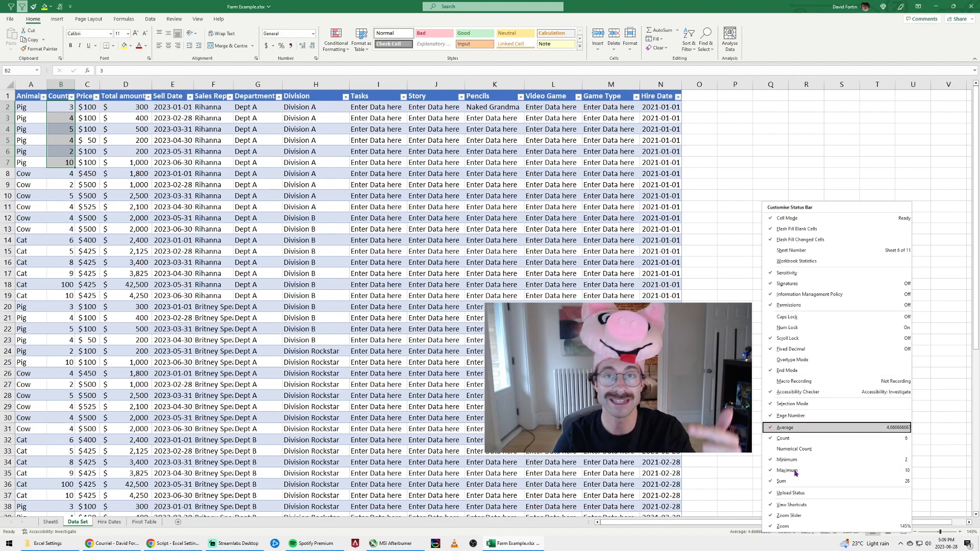